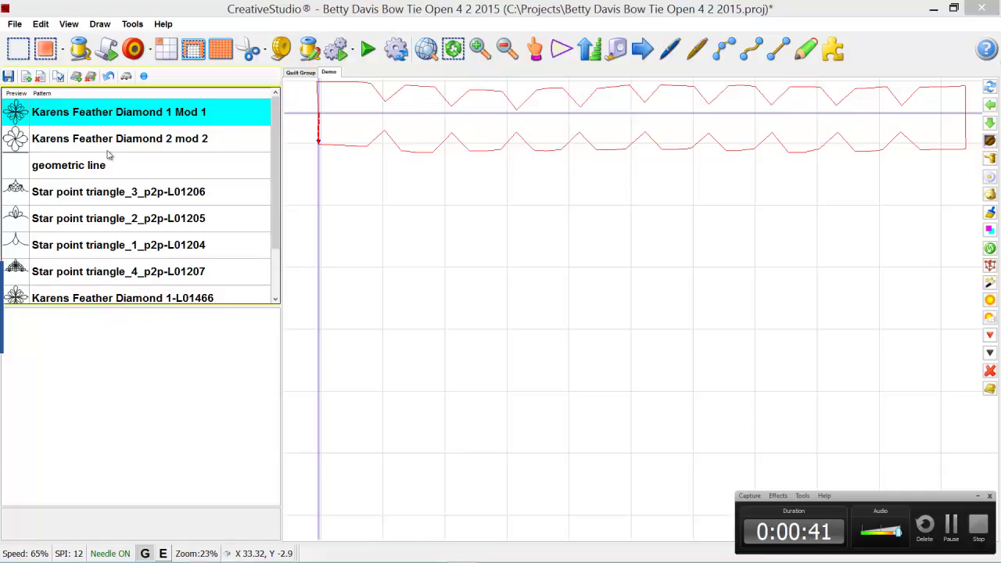
# - Place Karens Feather Diamond 2 mod 2 and Karens Feather Diamond 1 Mod 1 point to point, alternating along the zigzag row boundary
pyautogui.click(91, 143)
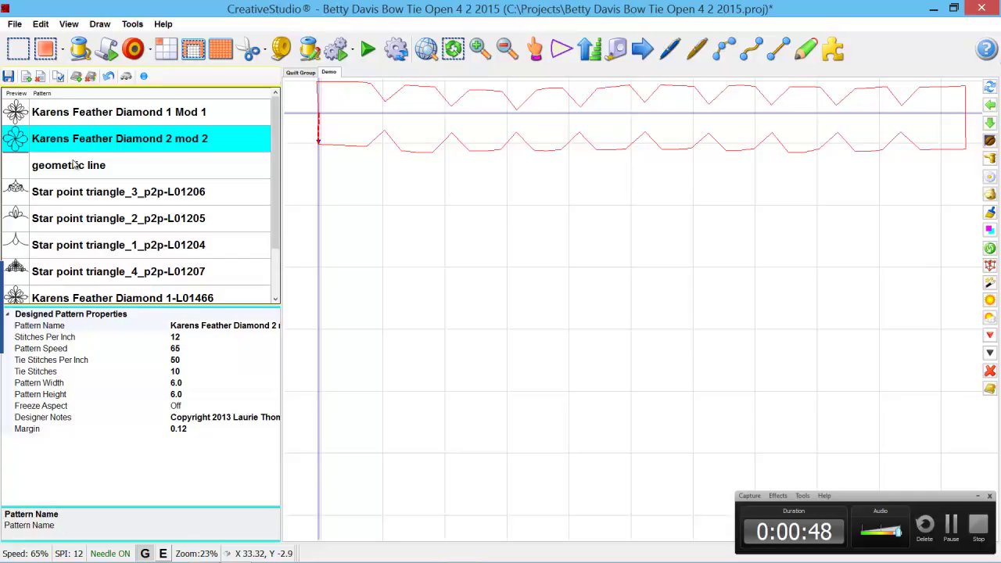
pyautogui.keyDown('ctrl'); pyautogui.click(88, 114); pyautogui.keyUp('ctrl')
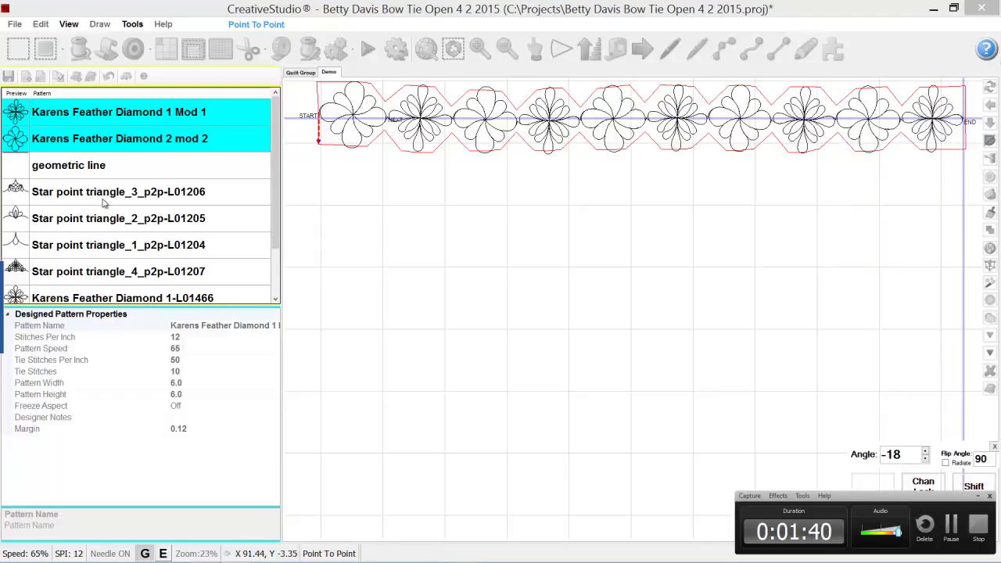
pyautogui.press('Return')
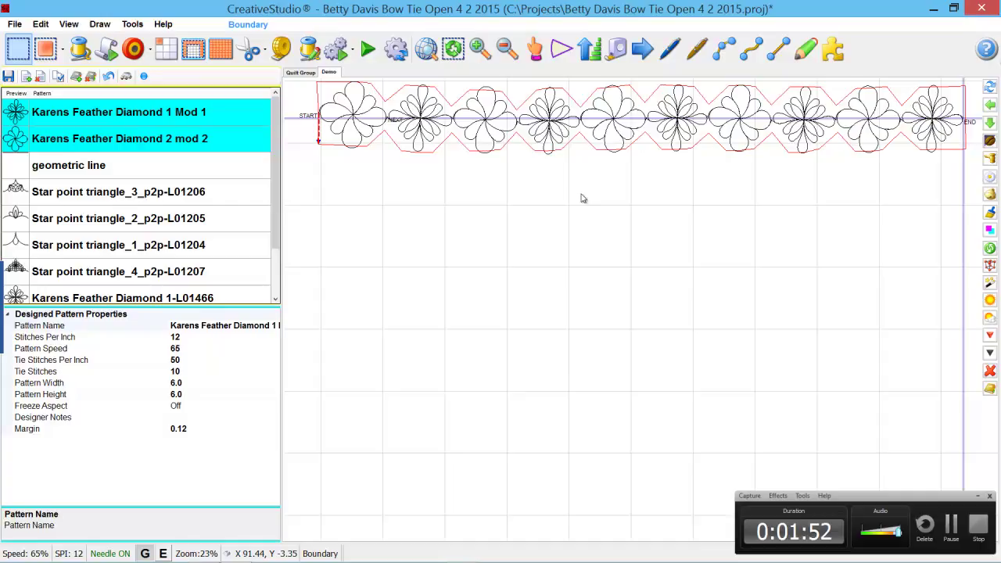
pyautogui.scroll(-3, 435, 224)
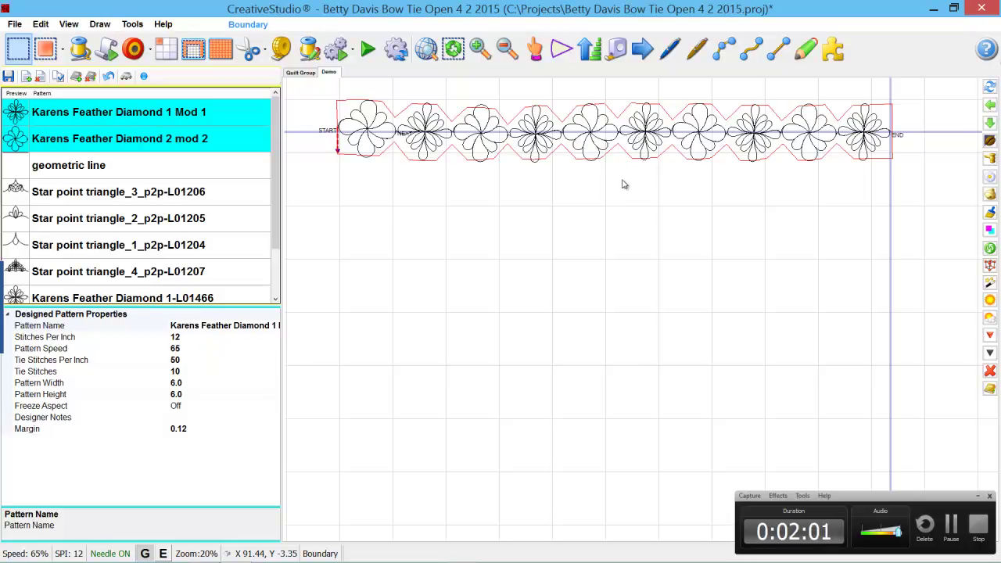
pyautogui.scroll(-2, 623, 183)
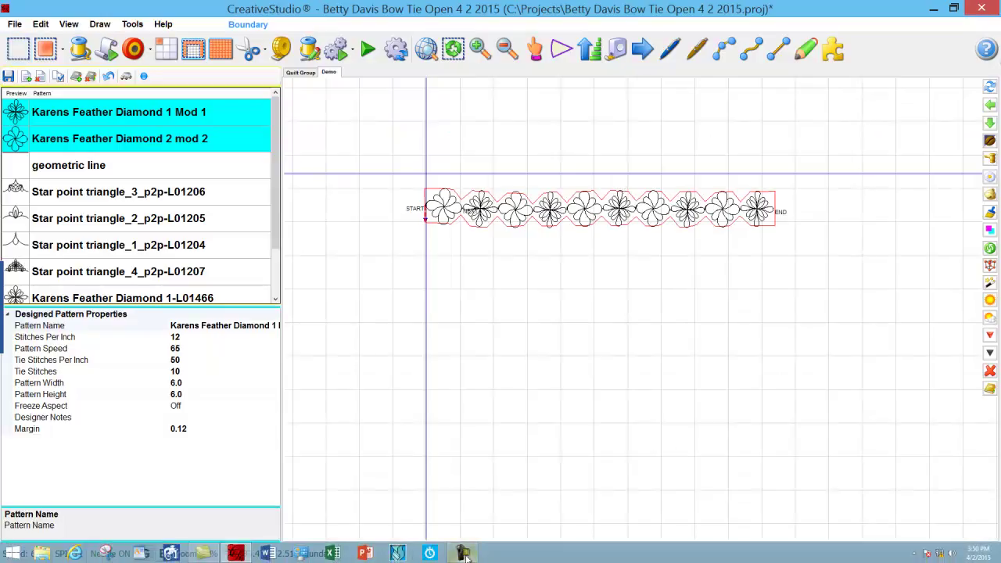
pyautogui.click(463, 553)
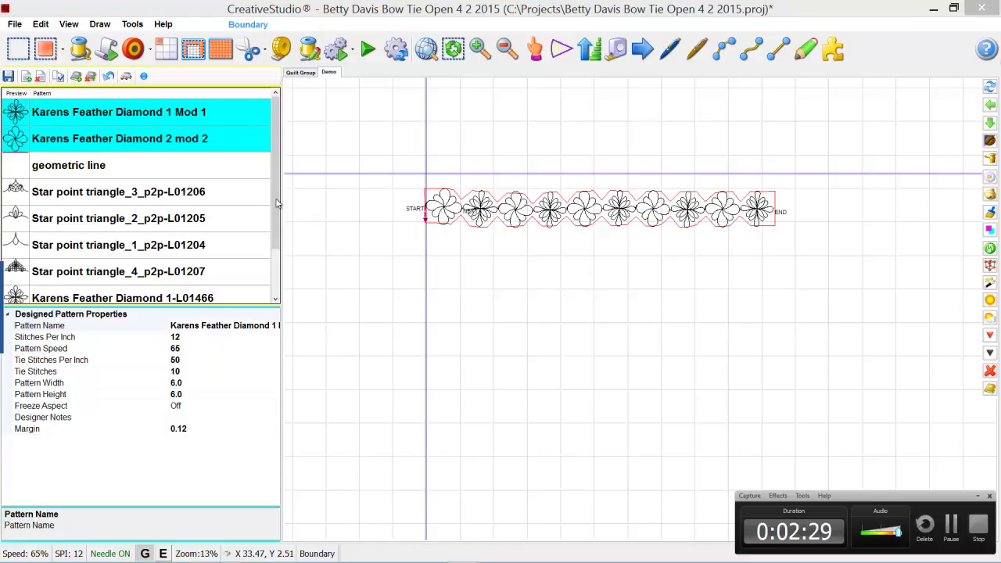
# - Place a second alternating row of both Karens Feather Diamond mod patterns above the first and outline the border boundary above it
pyautogui.click(187, 113)
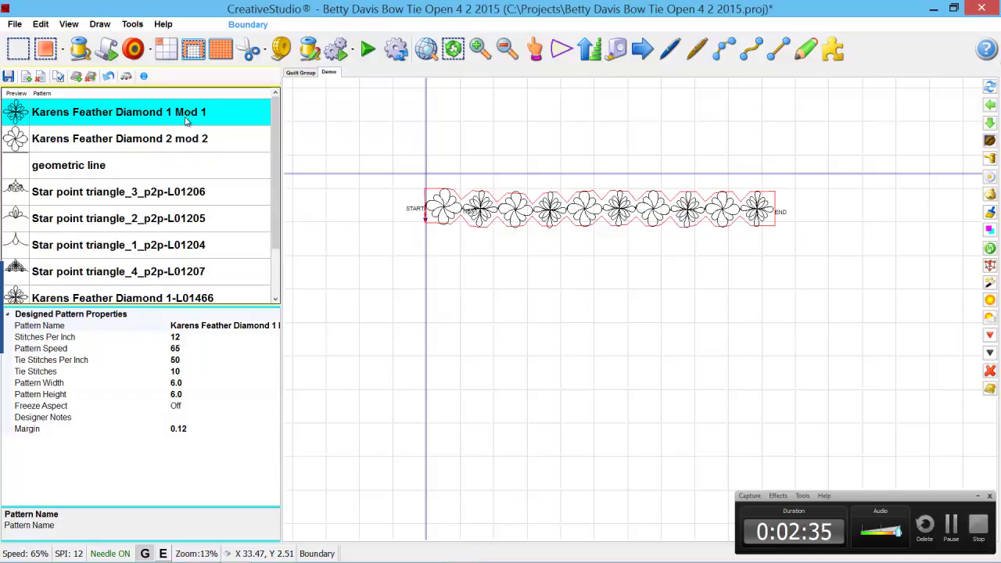
pyautogui.keyDown('ctrl'); pyautogui.click(174, 141); pyautogui.keyUp('ctrl')
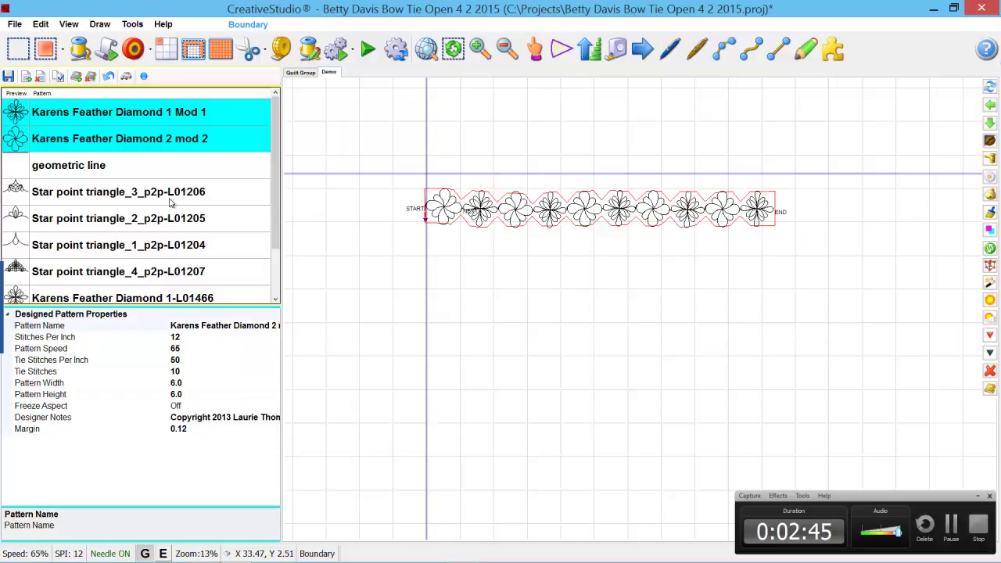
pyautogui.hotkey('ctrl', 'b')
pyautogui.hotkey('ctrl', 'b')
pyautogui.hotkey('ctrl', 'b')
pyautogui.hotkey('ctrl', 'b')
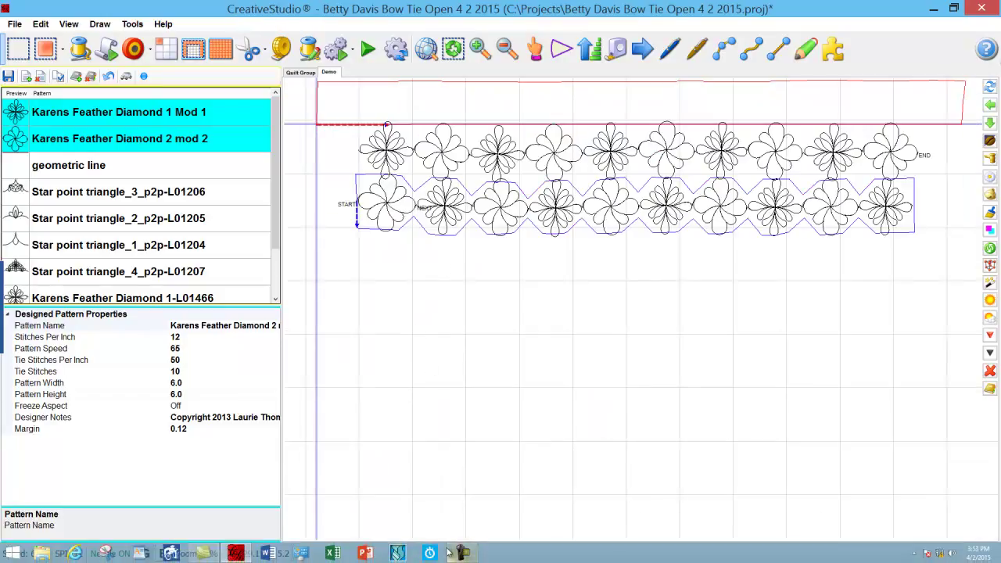
pyautogui.click(460, 553)
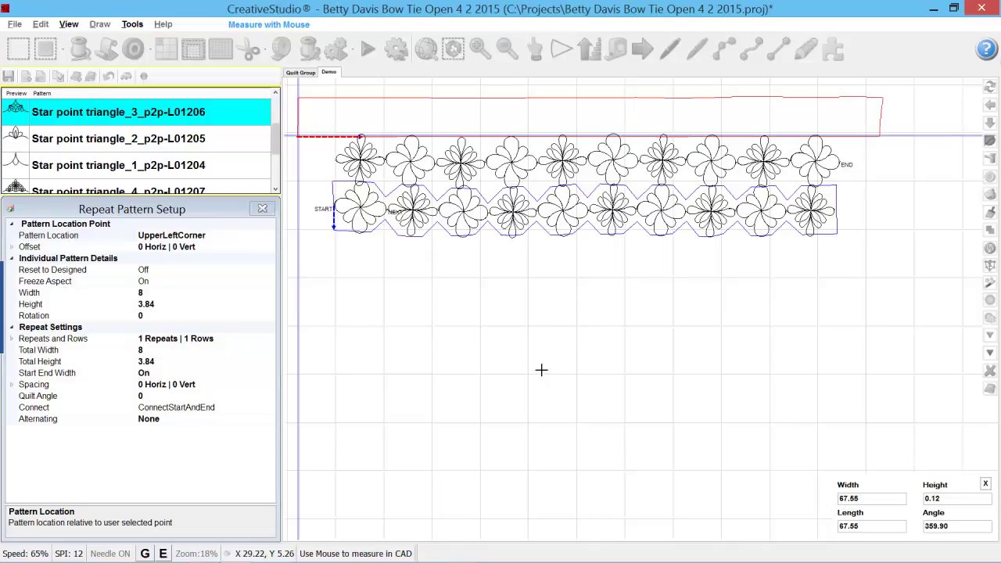
# - Place repeated Star point triangle_3_p2p-L01206 along the border, with Startpoint as the pattern location and the measured 67.55 in as total width
pyautogui.press('Escape')
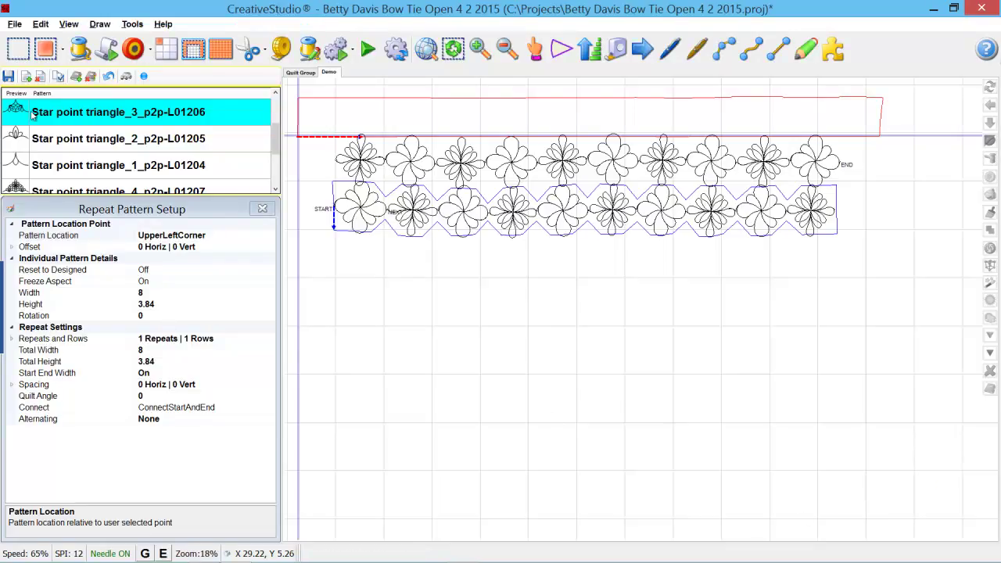
pyautogui.click(165, 49)
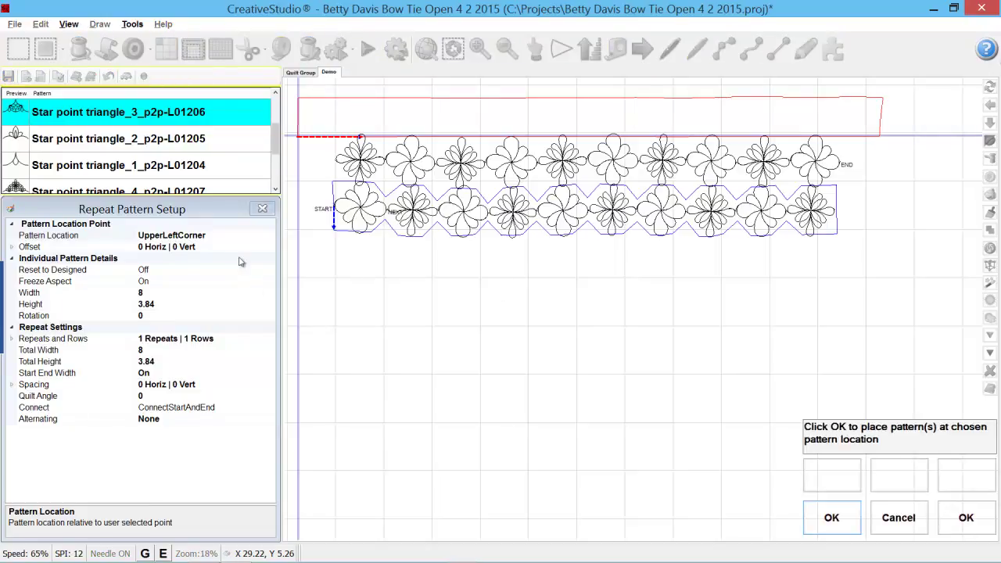
pyautogui.click(271, 238)
pyautogui.click(270, 237)
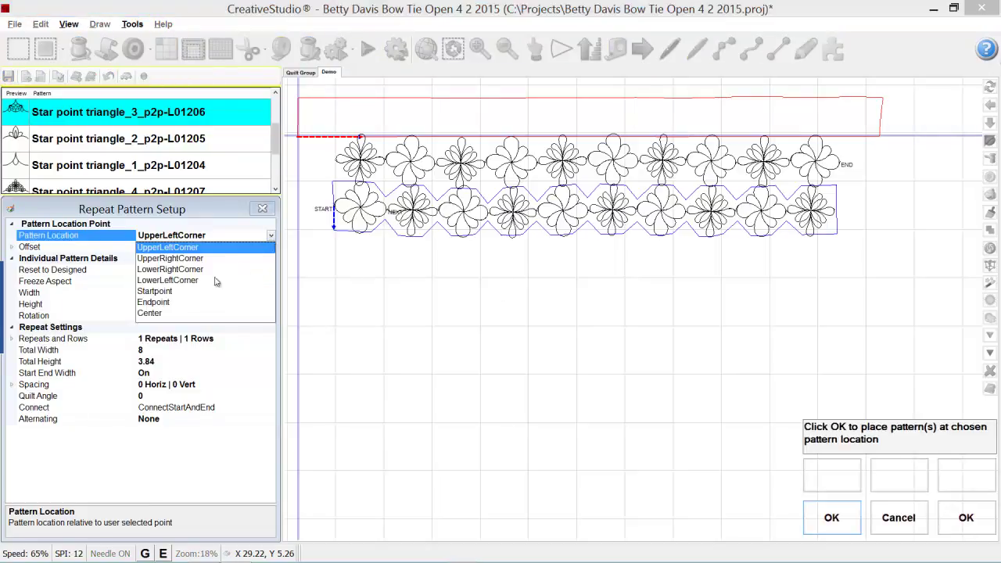
pyautogui.click(163, 294)
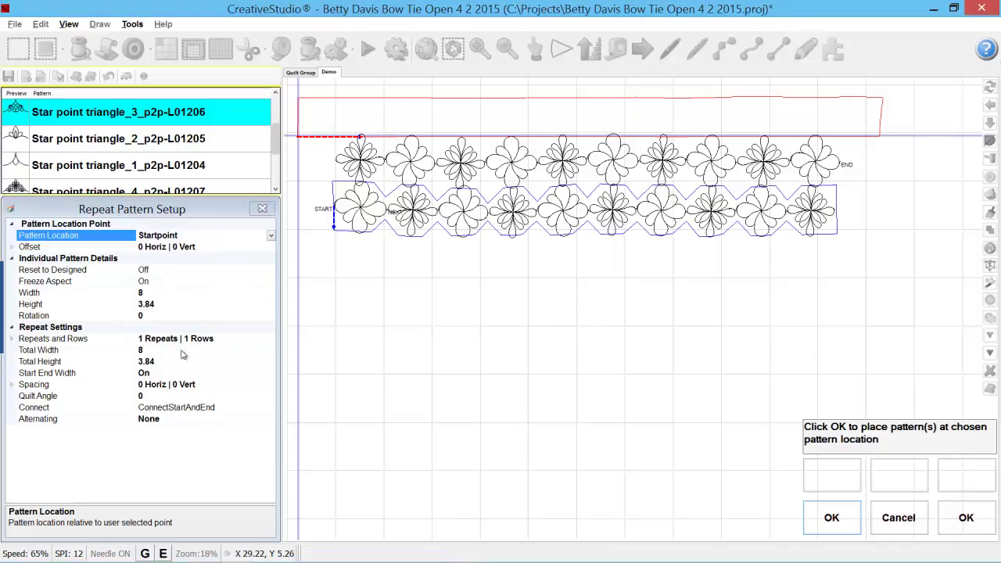
pyautogui.click(145, 353)
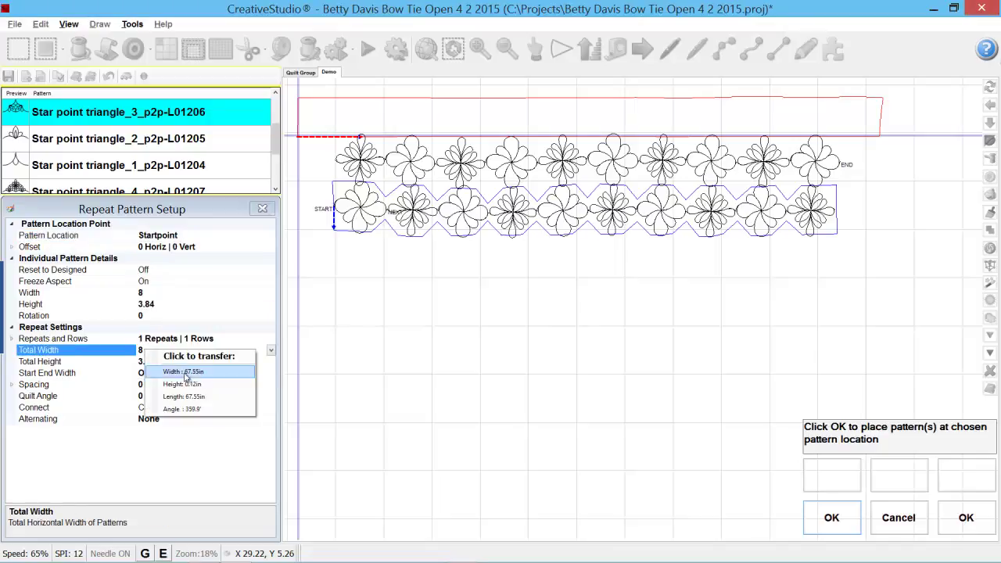
pyautogui.click(186, 372)
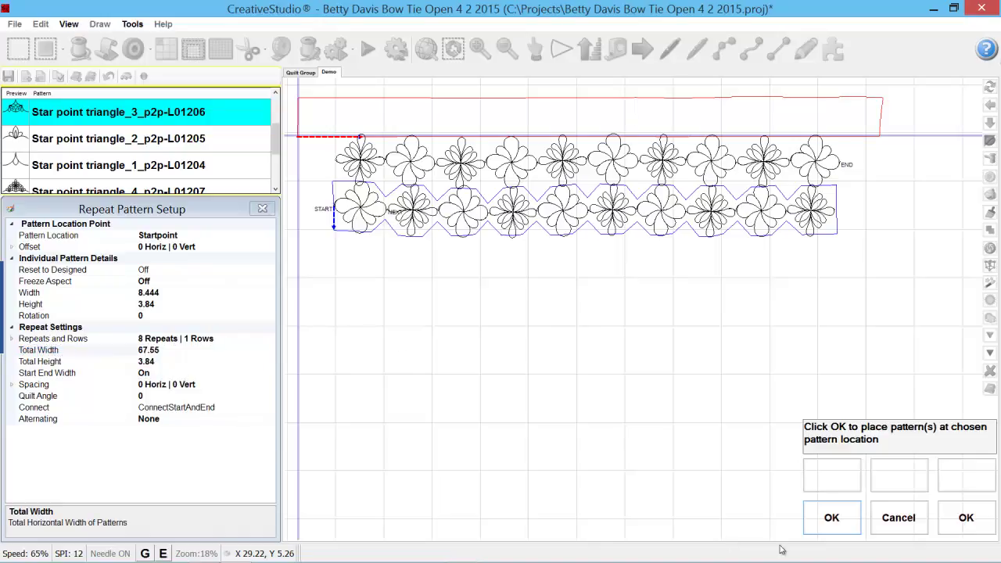
pyautogui.click(831, 518)
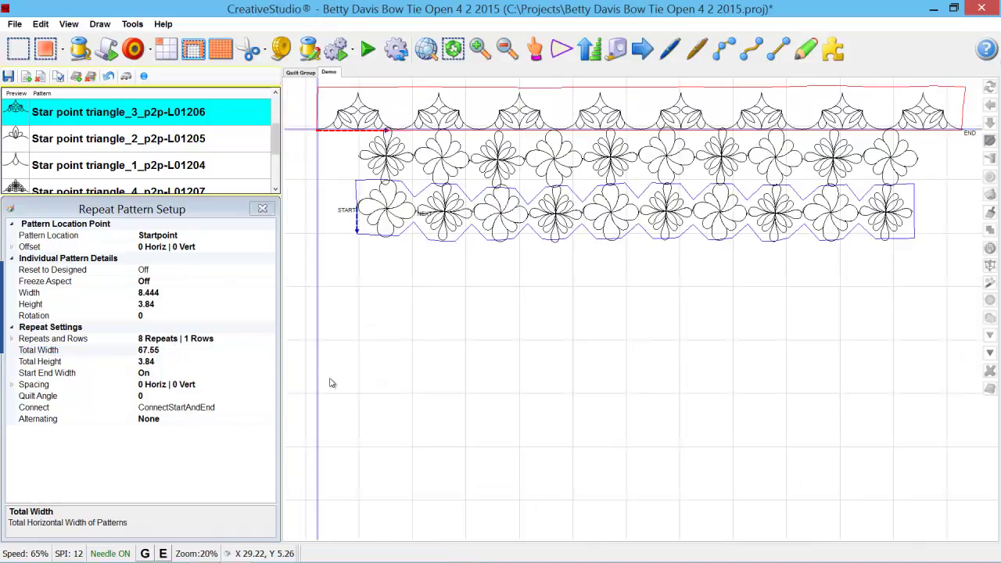
# - Increase the star point triangle border to 9 repeats in 1 row and close the repeat setup
pyautogui.scroll(-5, 287, 213)
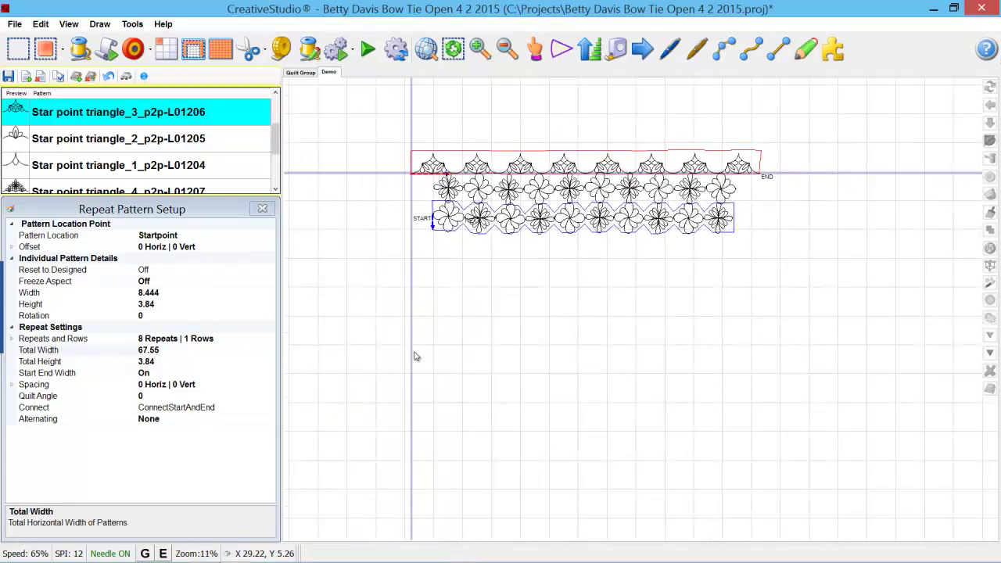
pyautogui.click(273, 341)
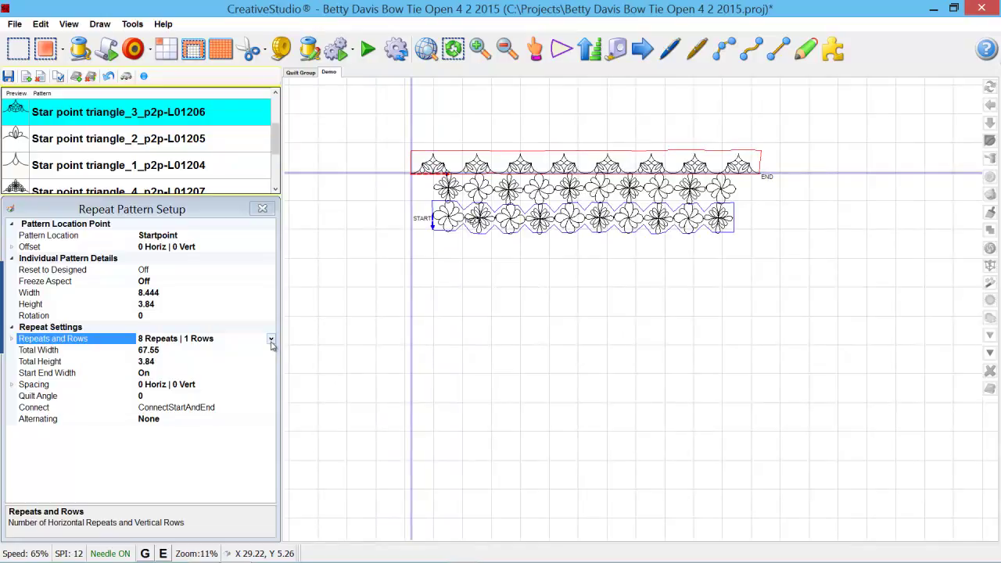
pyautogui.click(271, 339)
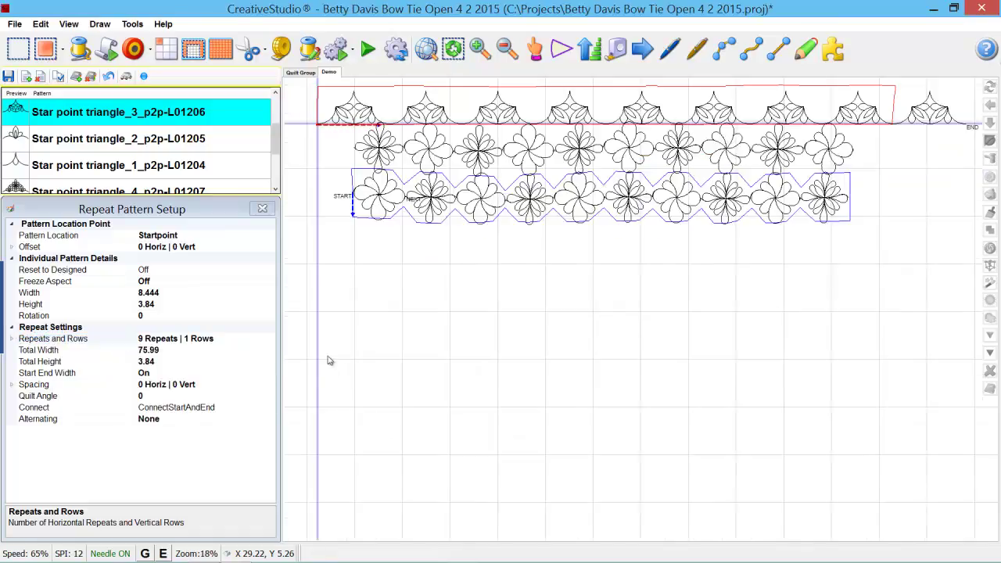
pyautogui.rightClick(340, 357)
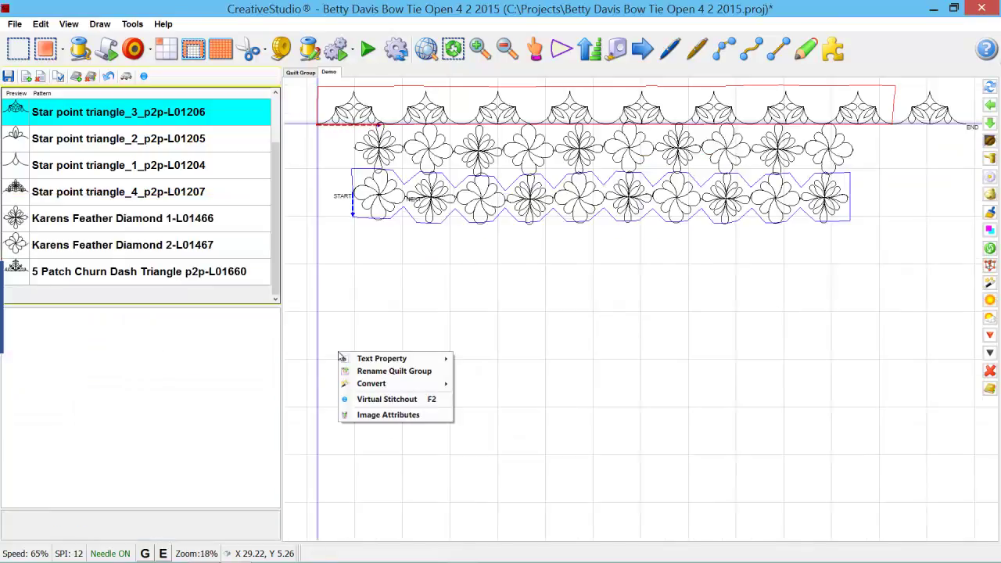
pyautogui.click(539, 359)
# - Duplicate the whole row of star point triangles and move the copy above the original row
pyautogui.scroll(-4, 391, 274)
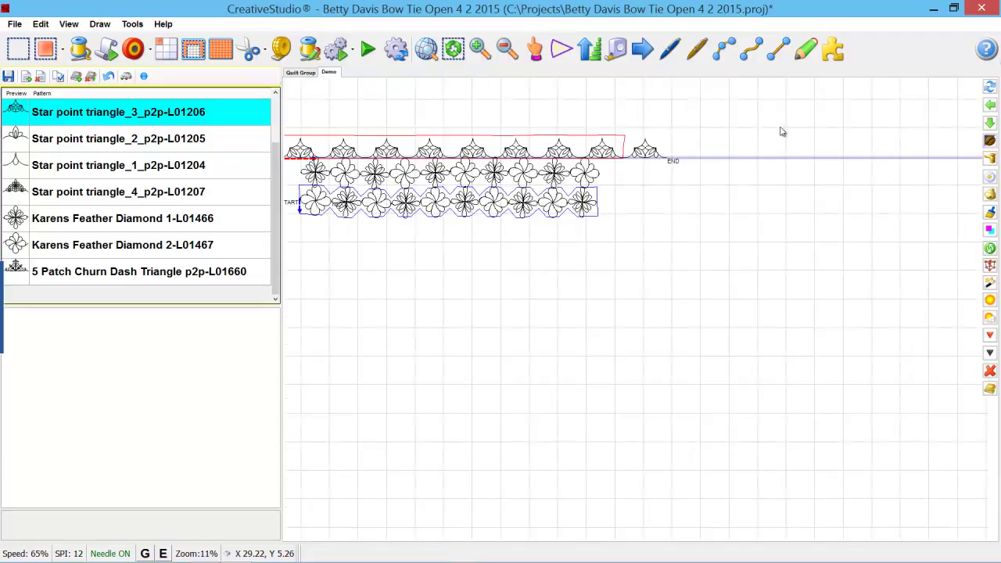
pyautogui.moveTo(342, 116)
pyautogui.mouseDown()
pyautogui.moveTo(659, 188)
pyautogui.moveTo(704, 154)
pyautogui.moveTo(711, 163)
pyautogui.mouseUp()
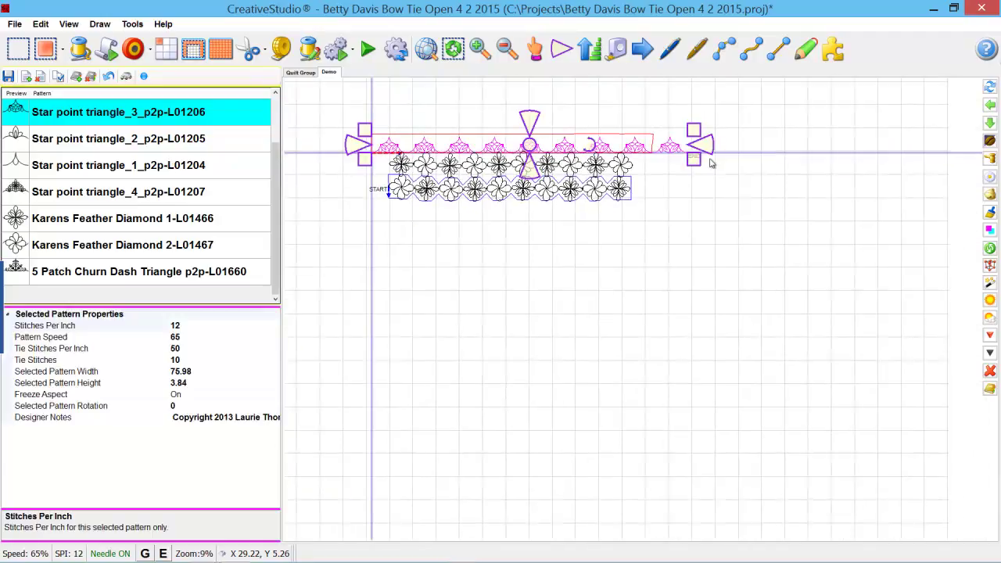
pyautogui.rightClick(530, 146)
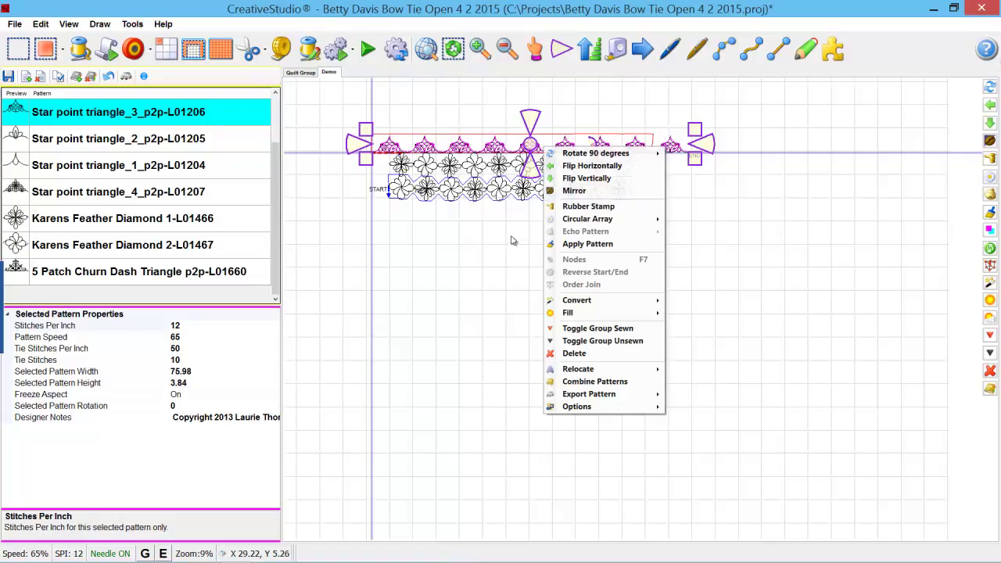
pyautogui.click(469, 302)
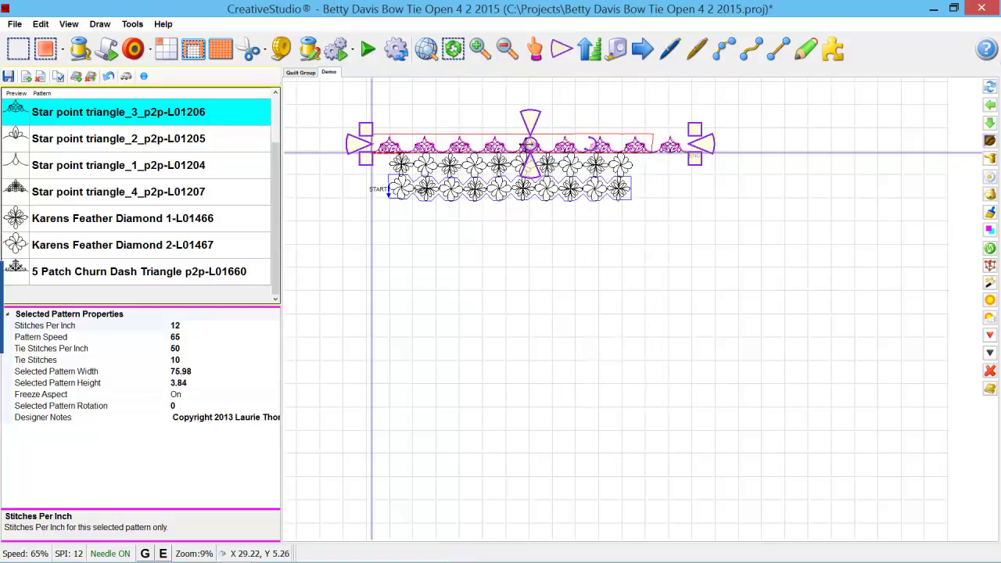
pyautogui.moveTo(529, 145); pyautogui.dragTo(529, 114)
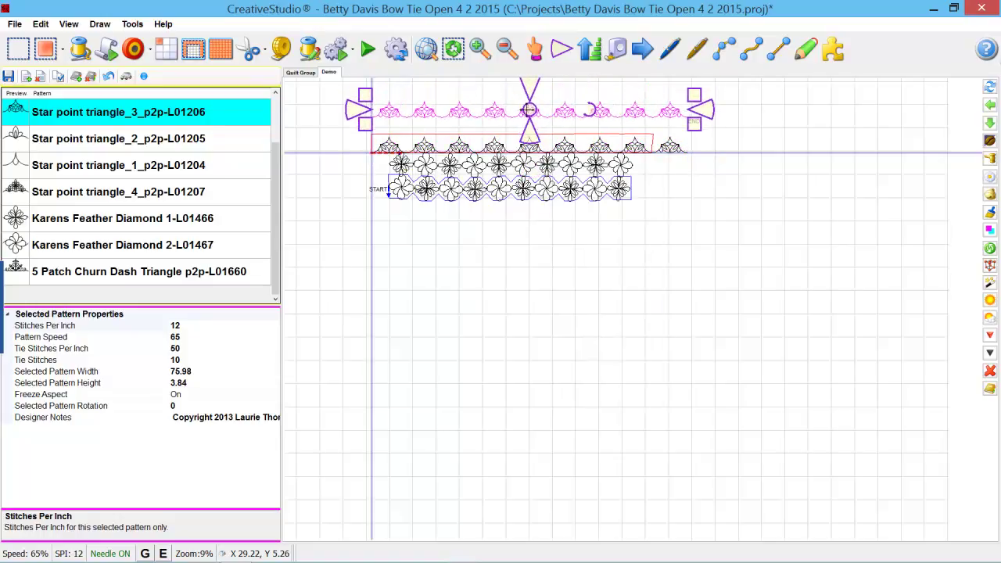
# - Flip the copied triangle row vertically and position it so its triangles interlock with the original row inside the border
pyautogui.rightClick(529, 114)
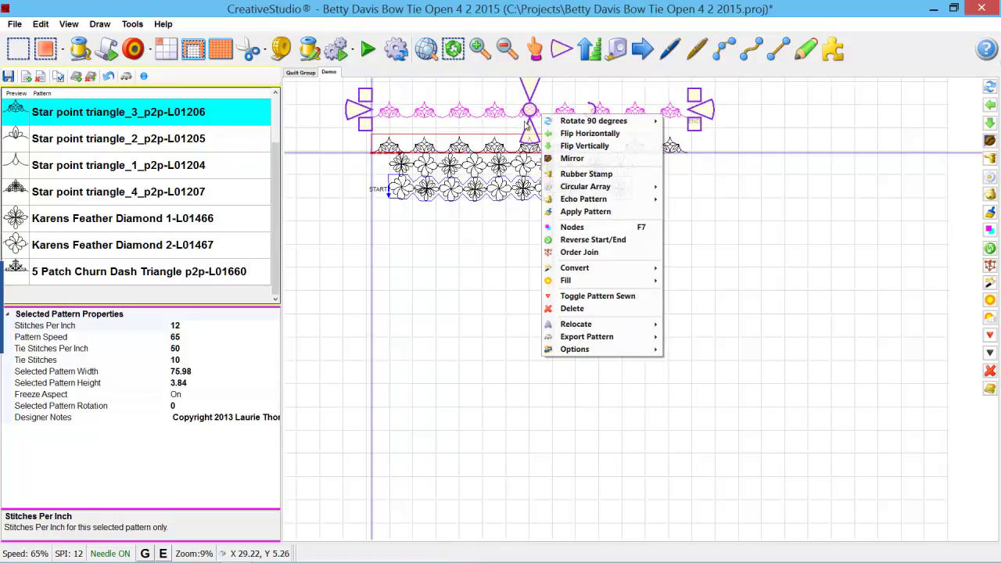
pyautogui.click(589, 146)
pyautogui.scroll(-1, 569, 205)
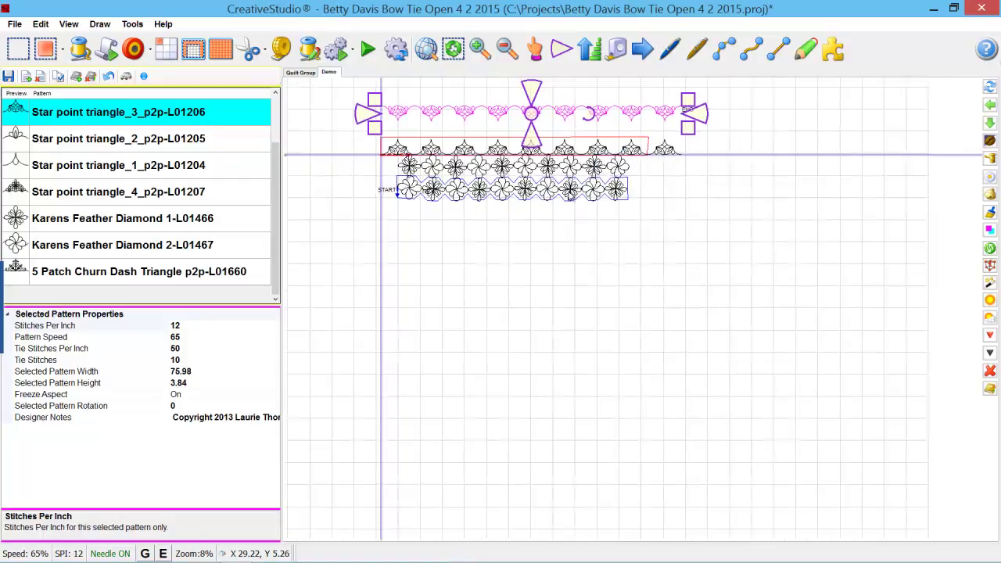
pyautogui.scroll(-2, 568, 205)
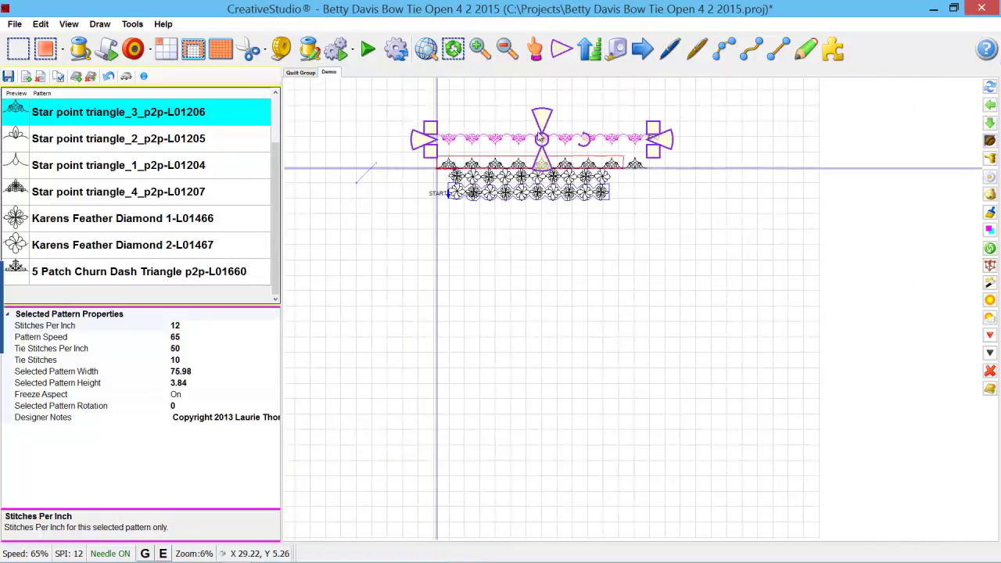
pyautogui.moveTo(535, 138)
pyautogui.mouseDown()
pyautogui.moveTo(538, 156)
pyautogui.moveTo(545, 117)
pyautogui.moveTo(539, 146)
pyautogui.moveTo(544, 129)
pyautogui.mouseUp()
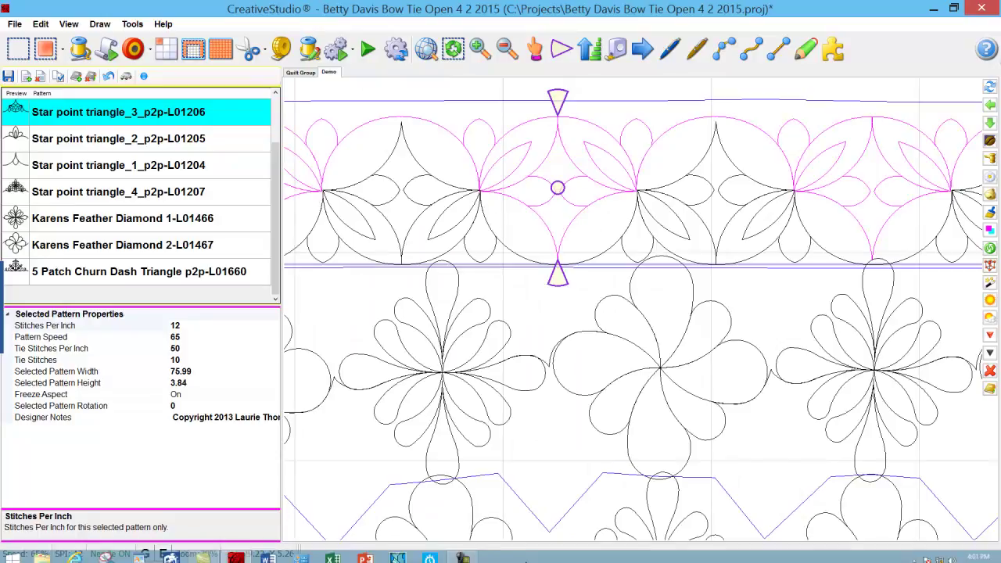
pyautogui.click(465, 555)
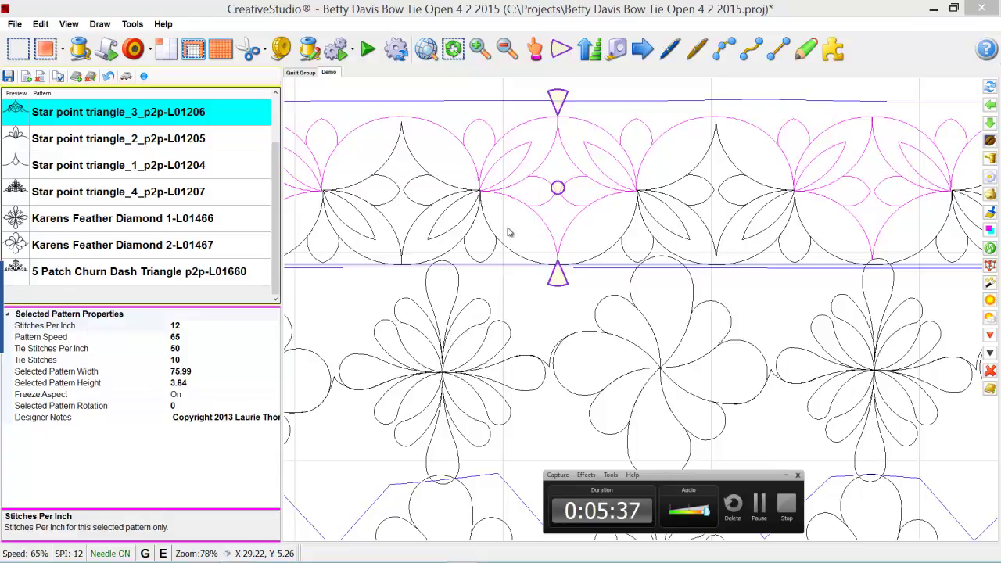
# - Remove the surplus star point triangle pattern that extends past the right end of the border boundary
pyautogui.hotkey('ctrl', 'z')
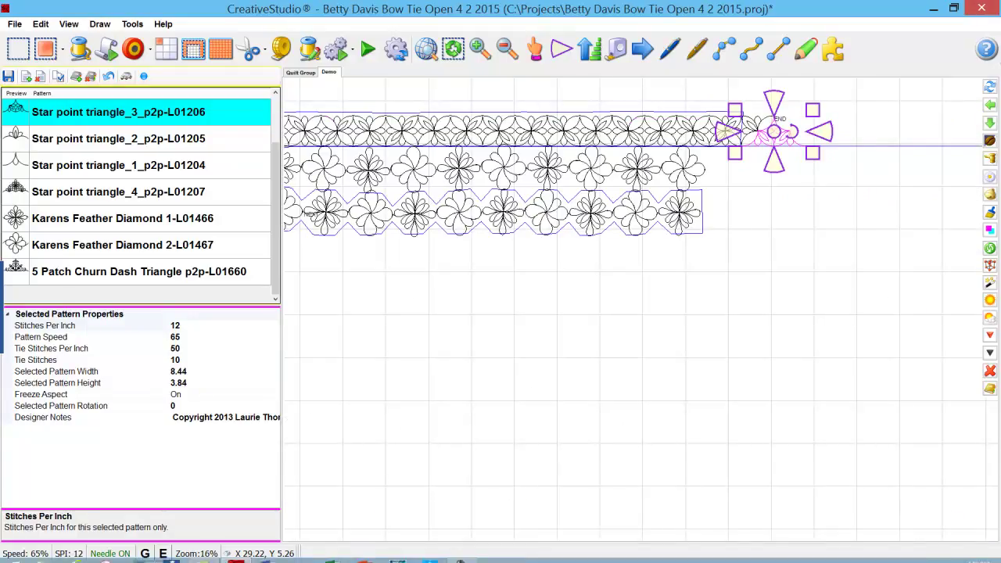
pyautogui.moveTo(13, 556)
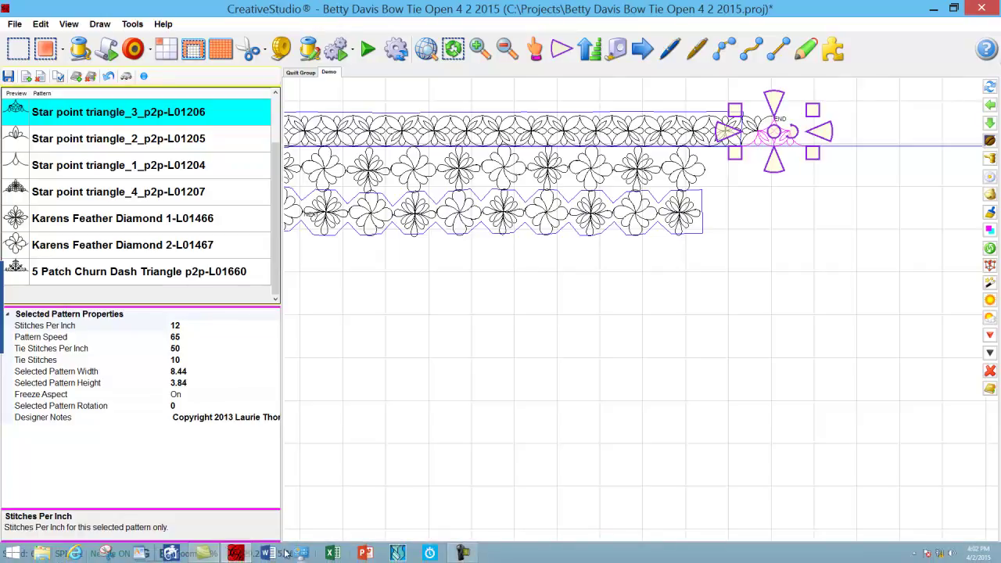
pyautogui.click(463, 553)
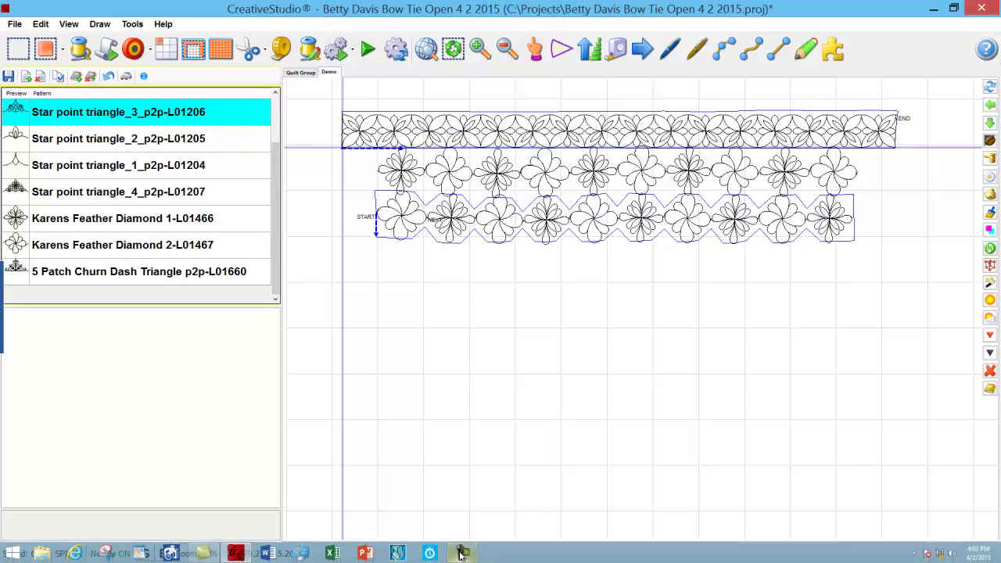
pyautogui.click(461, 554)
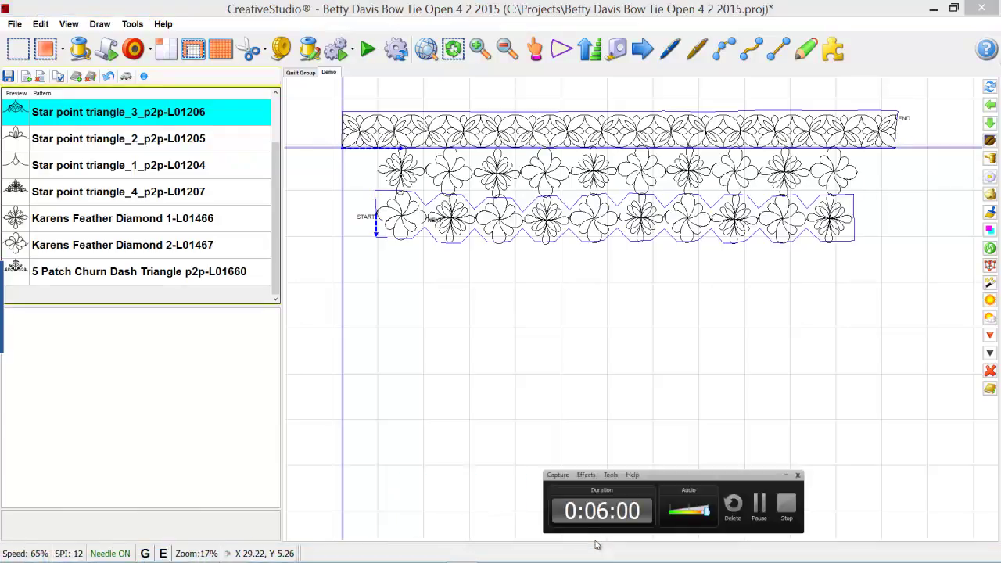